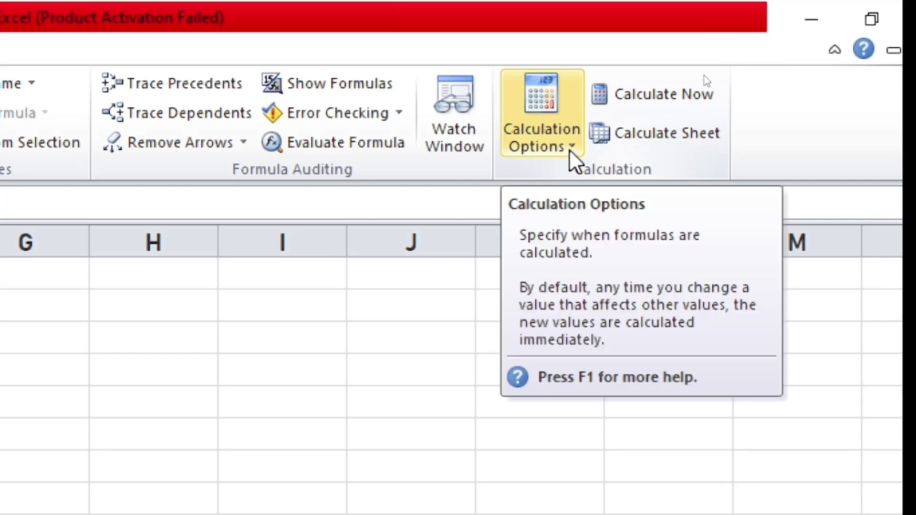
click(566, 149)
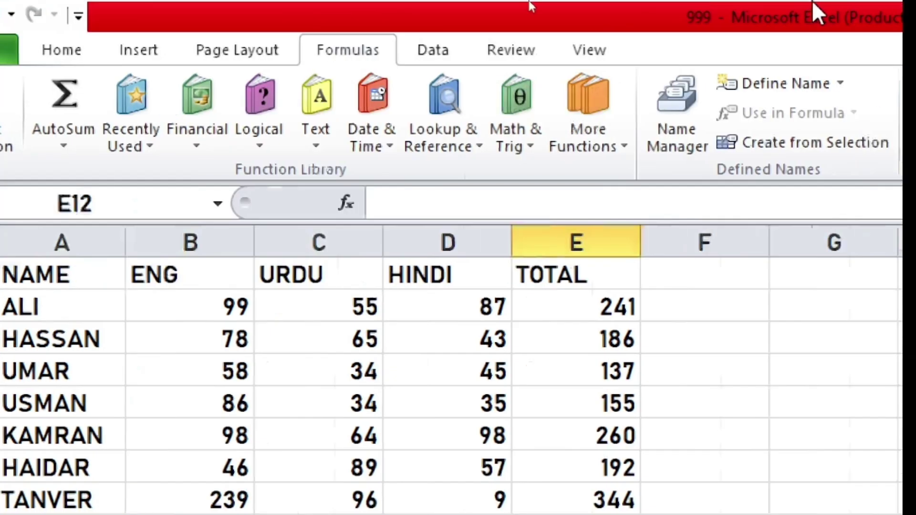
click(754, 115)
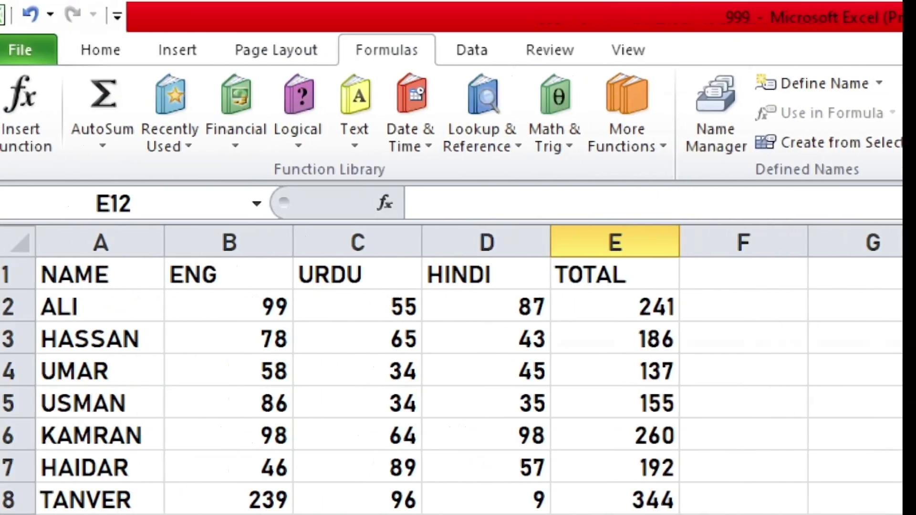
Set the first student's ENG mark in cell B2 to 10
click(277, 308)
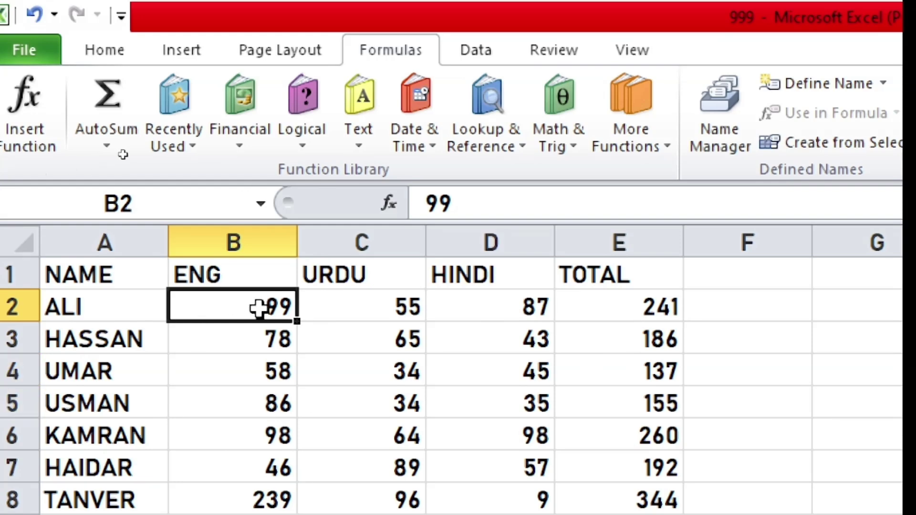
key(Delete)
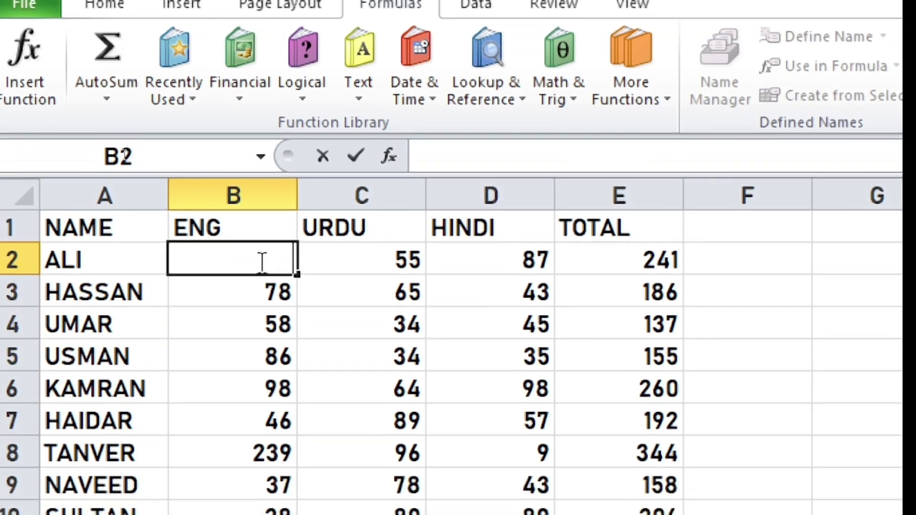
text(1)
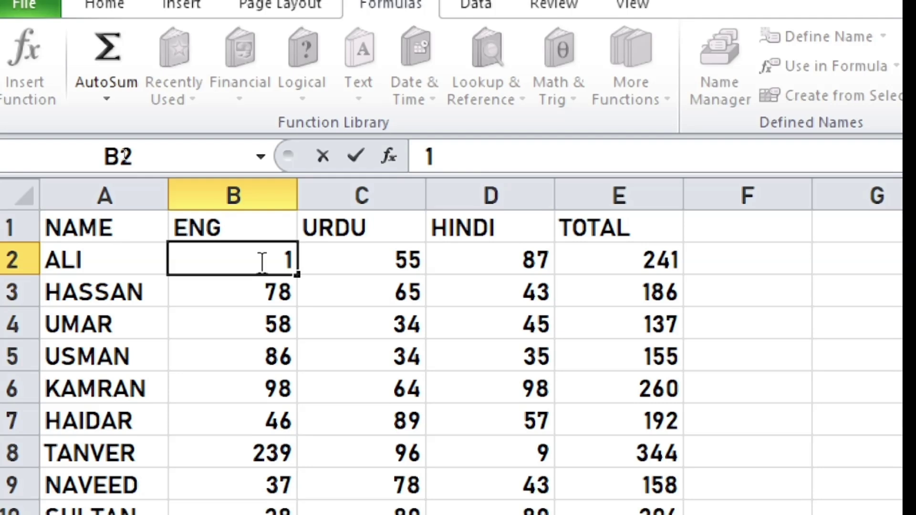
text(0)
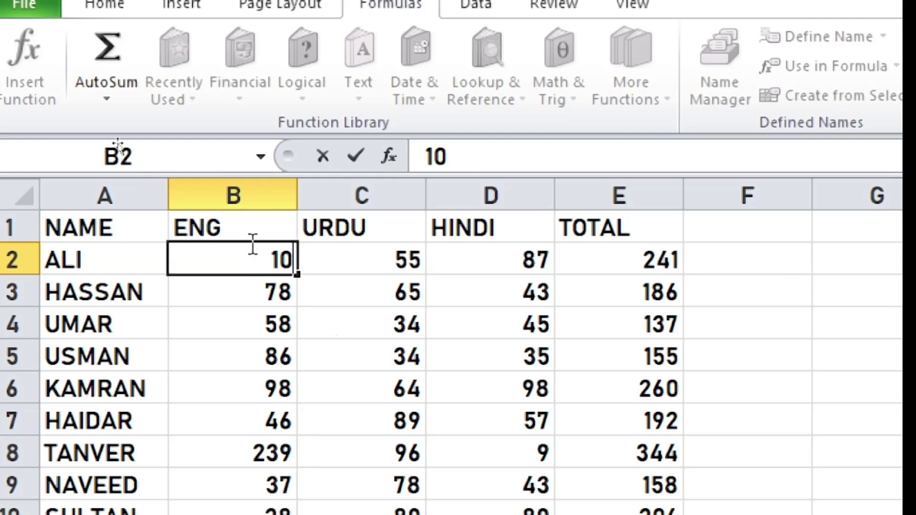
key(Return)
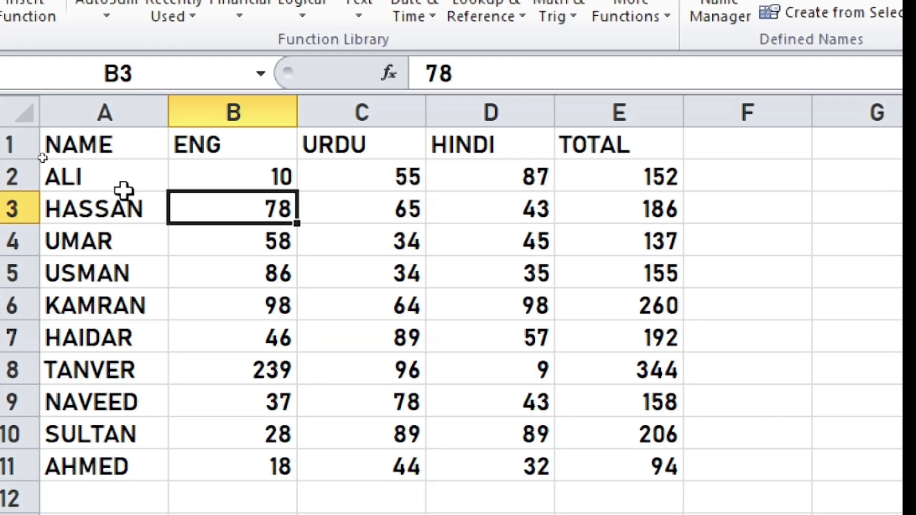
Switch the workbook's calculation mode from Automatic to Manual
click(257, 181)
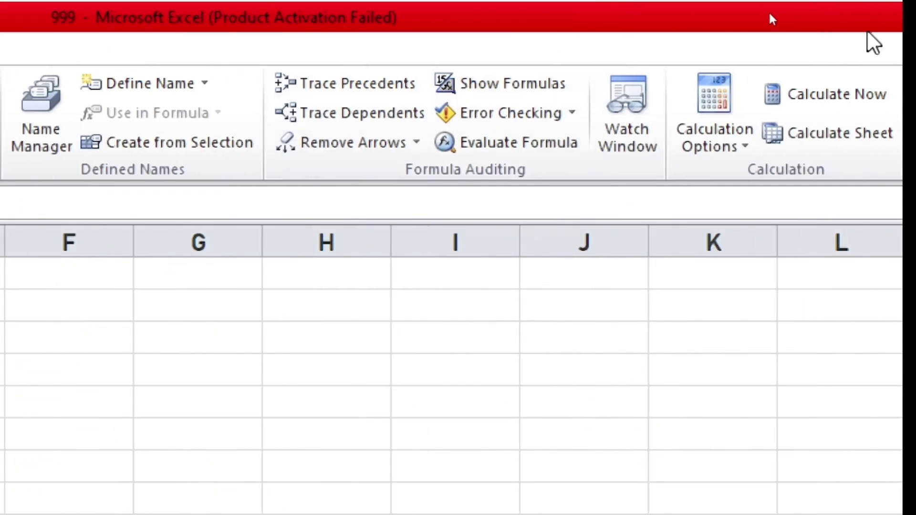
click(746, 144)
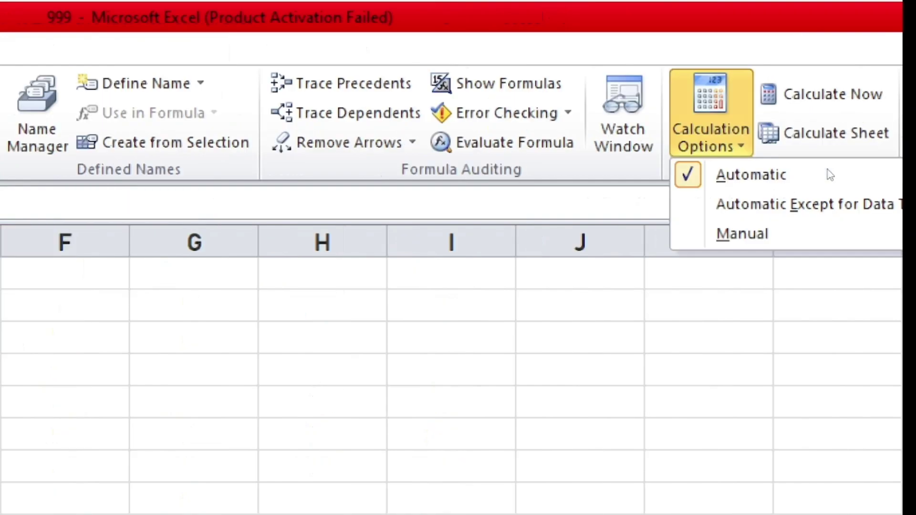
click(532, 237)
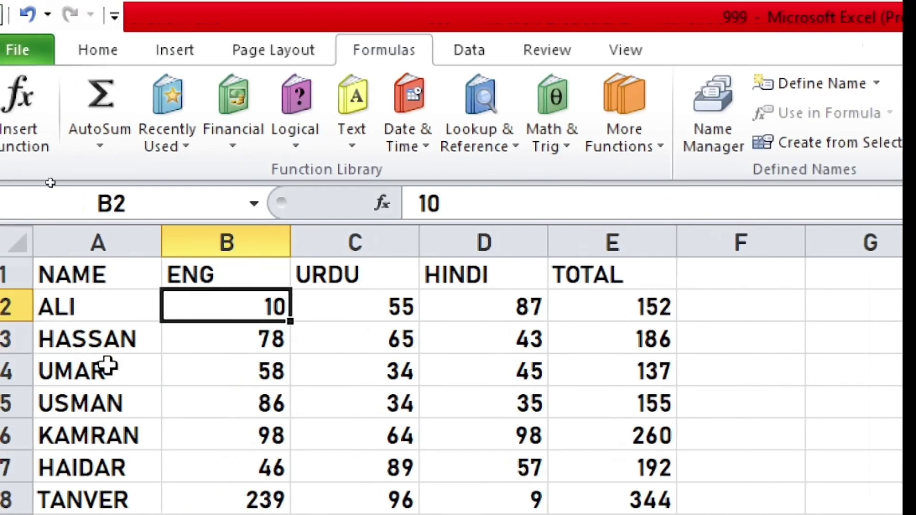
Set the first student's ENG mark in cell B2 to 100
click(270, 347)
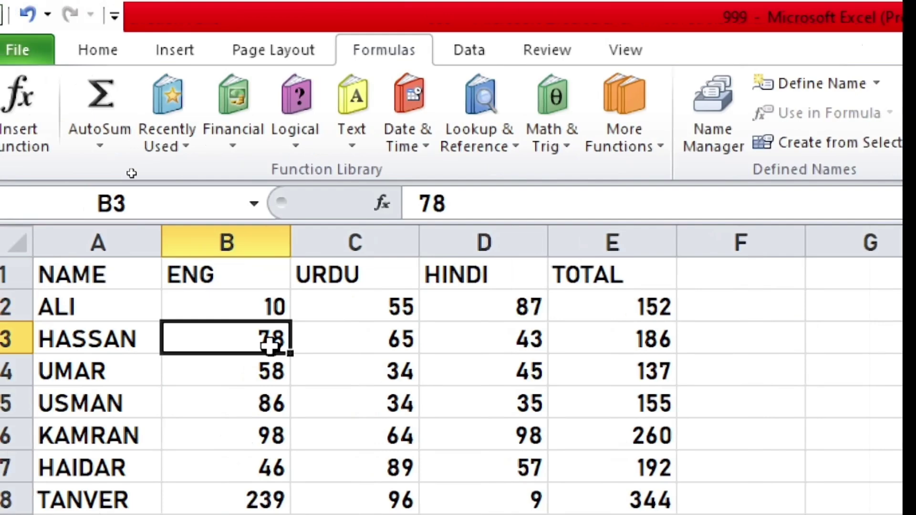
click(274, 308)
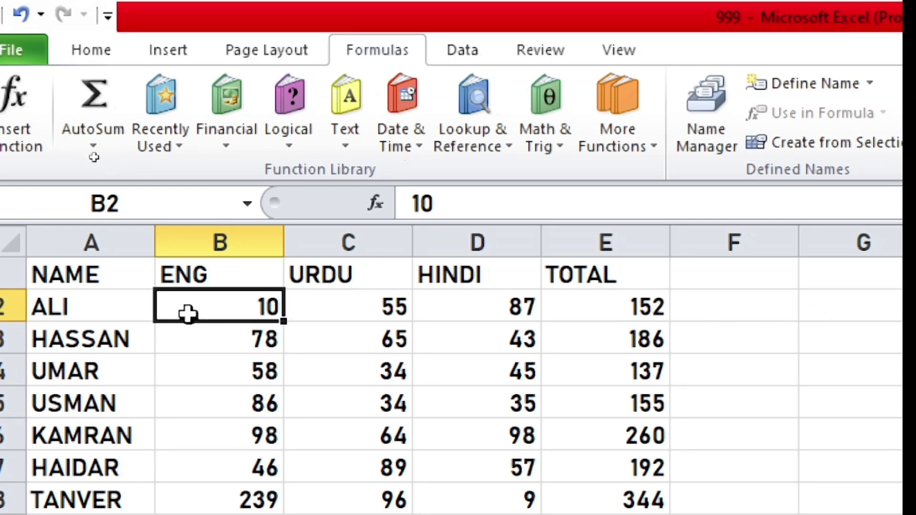
key(BackSpace)
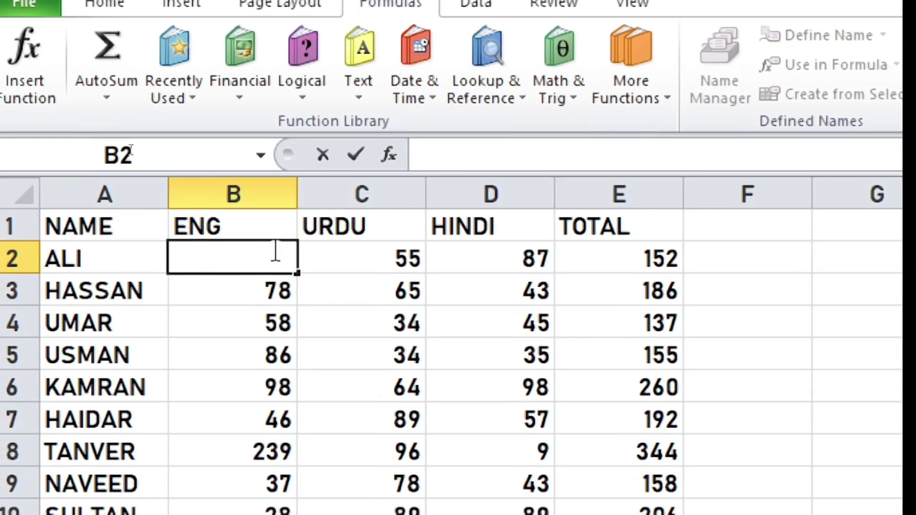
text(100)
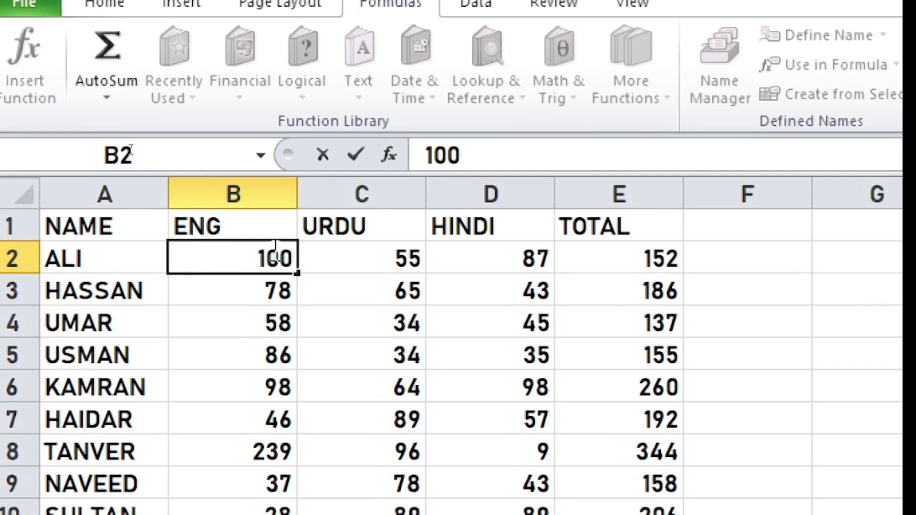
key(Return)
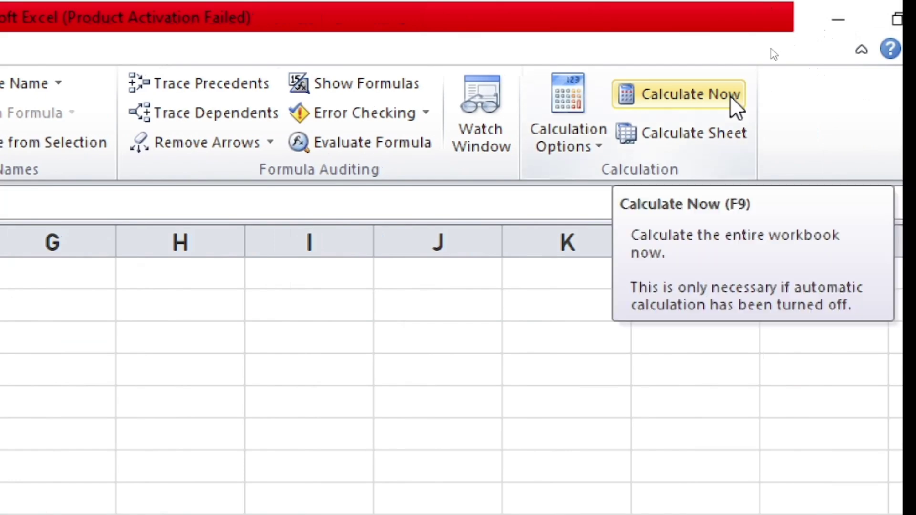
Recalculate the active sheet and select the first student's total in cell E2
click(732, 98)
click(740, 143)
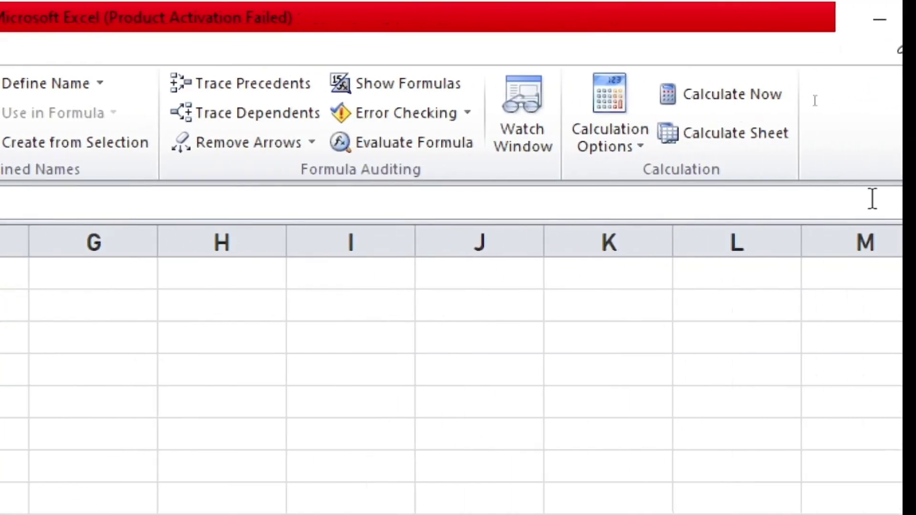
click(753, 134)
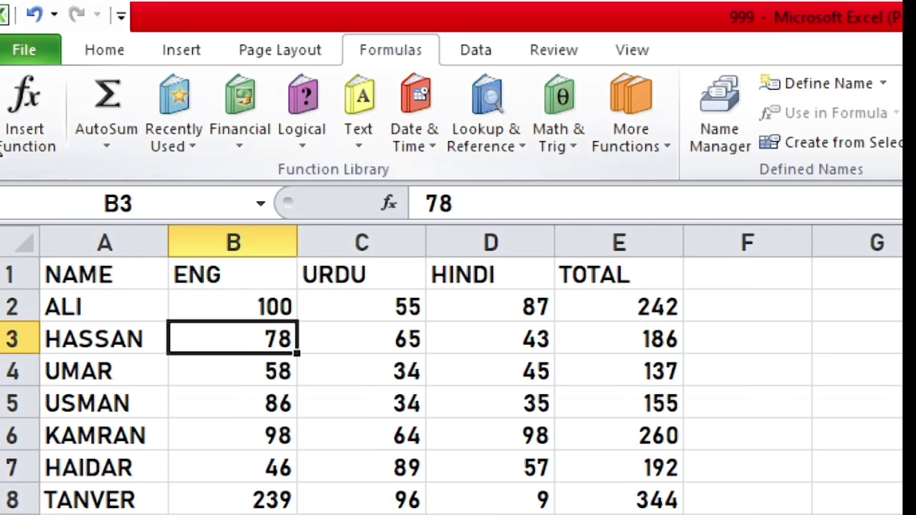
click(678, 319)
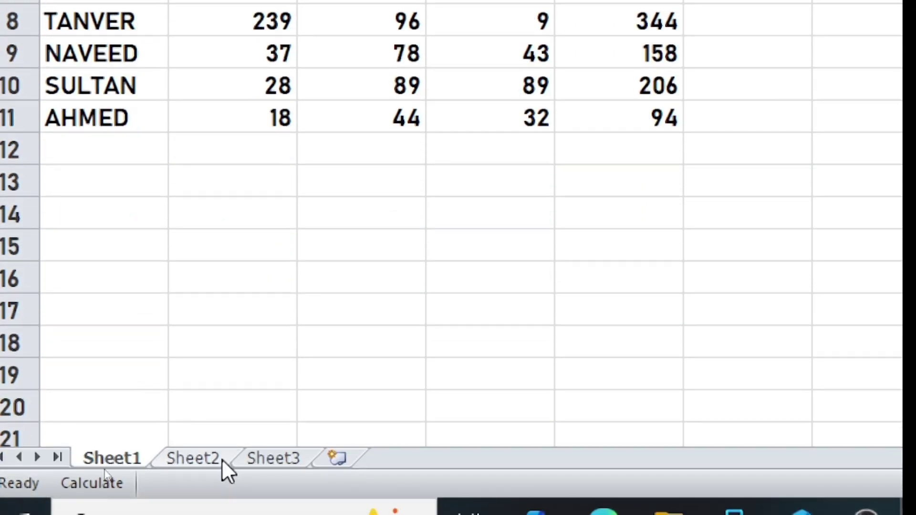
On Sheet2, enter 10 in cells A1 and A2 and total them in A3 with AutoSum
click(221, 459)
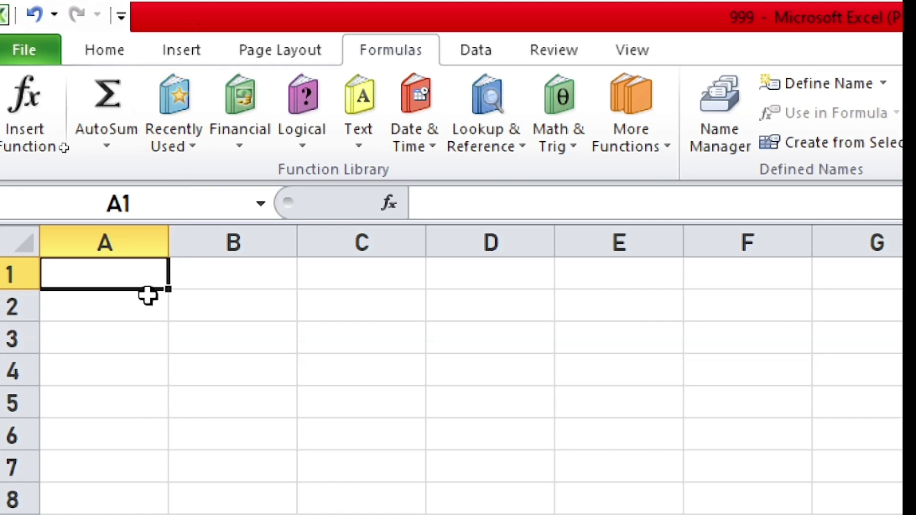
text(10)
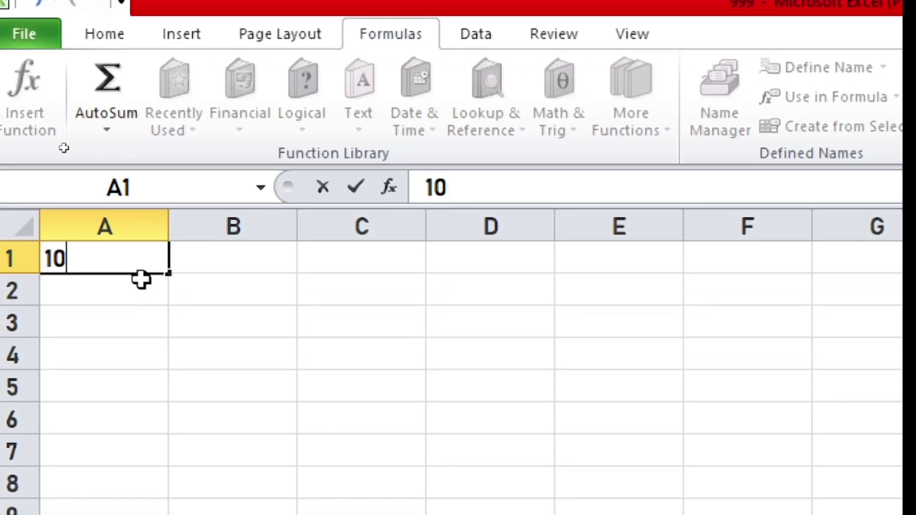
key(Return)
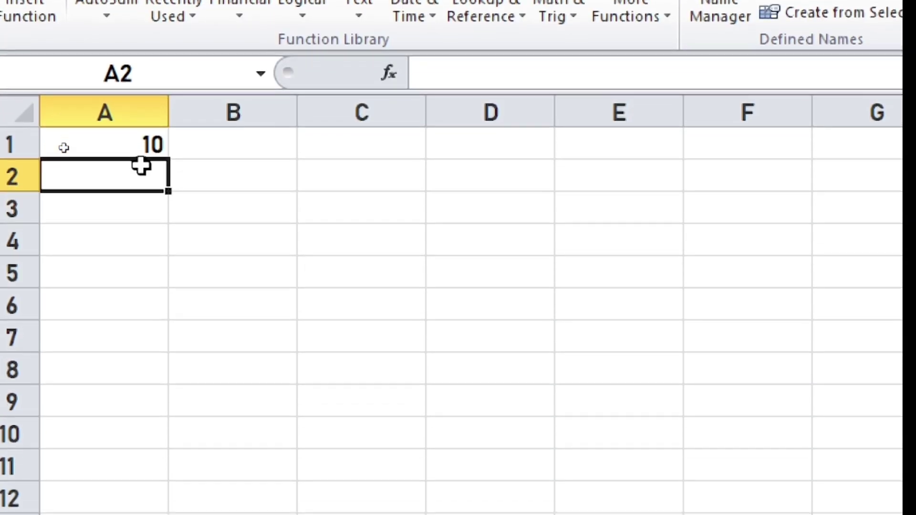
text(10)
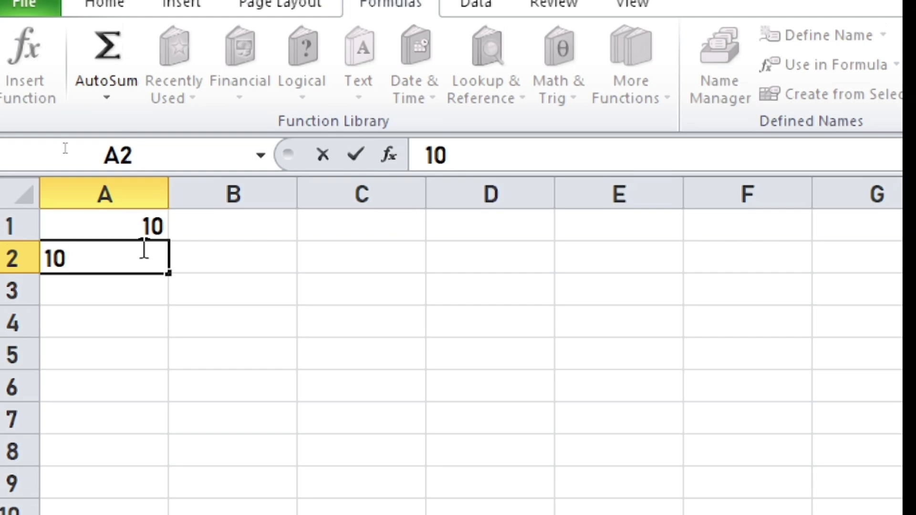
key(Return)
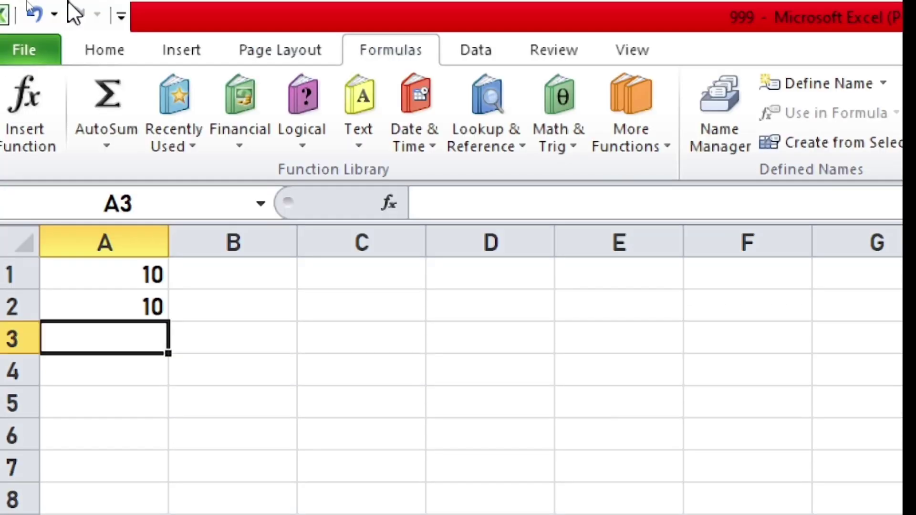
click(104, 102)
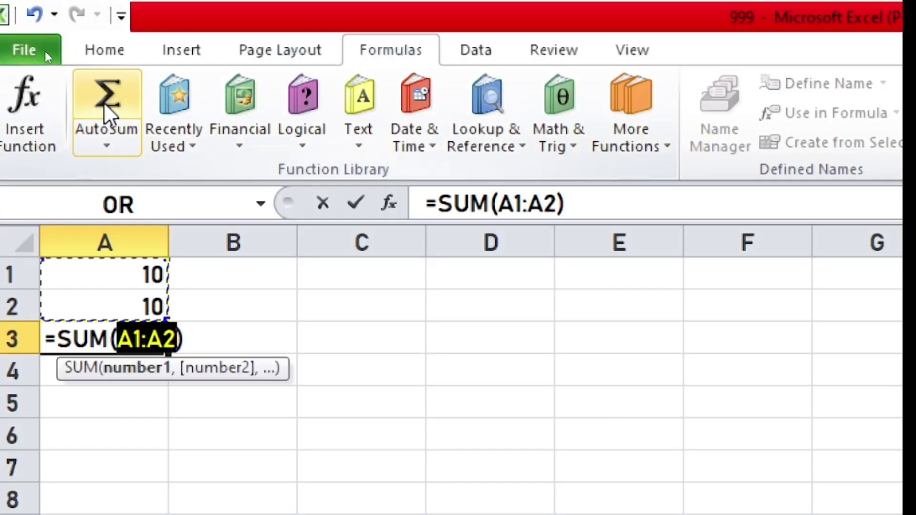
key(Return)
Set cell A1 on Sheet2 to 60
click(138, 265)
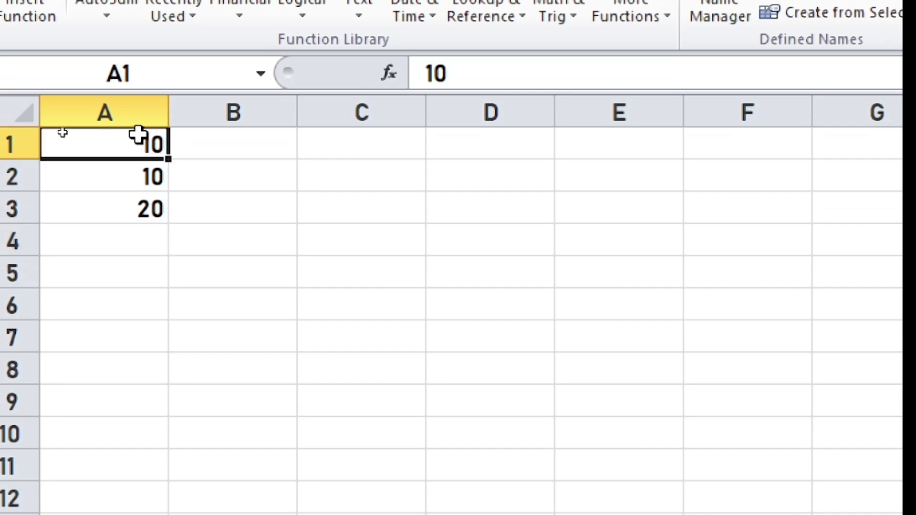
key(BackSpace)
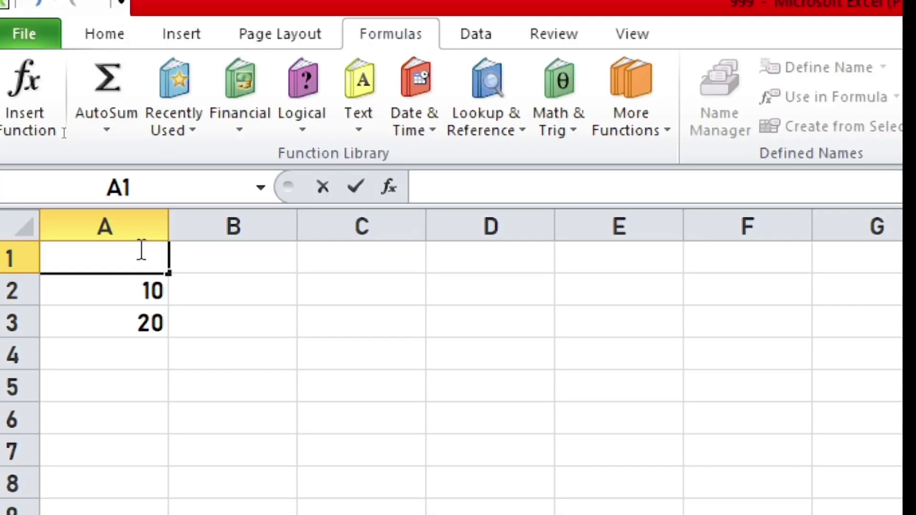
text(60)
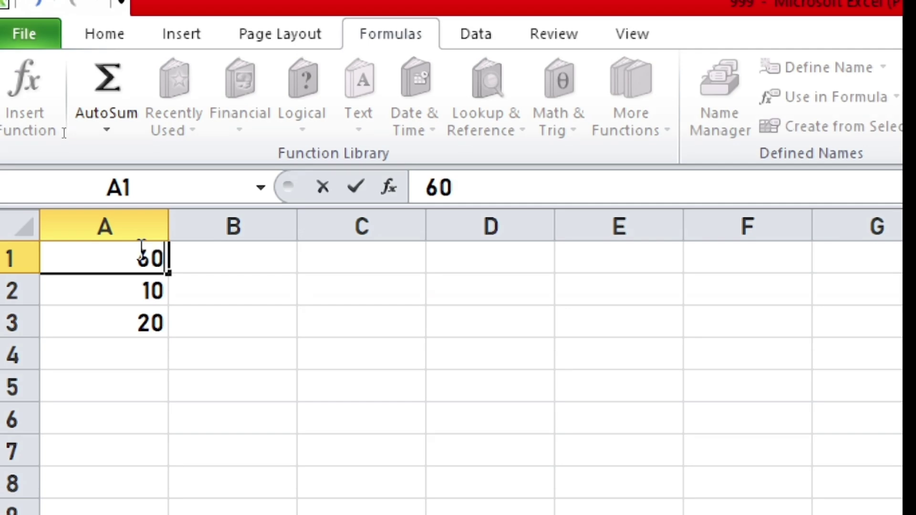
key(Return)
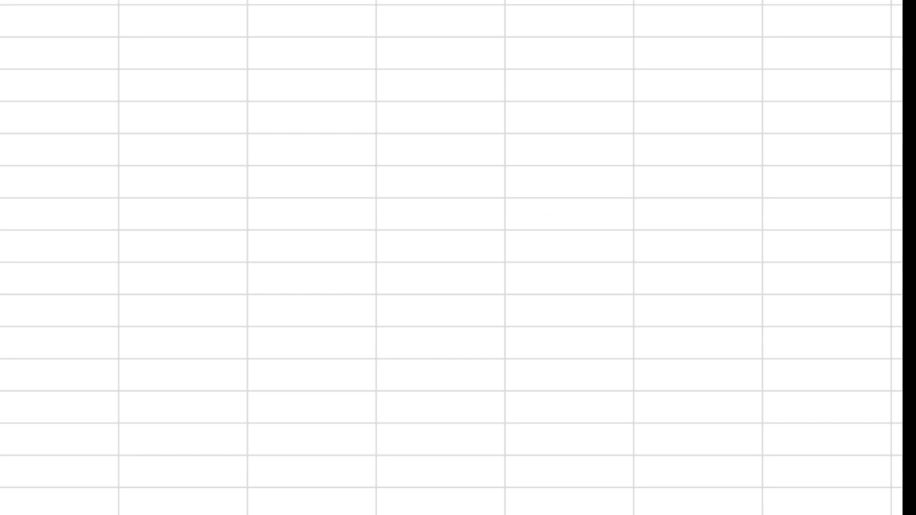
Recalculate only Sheet1 with Calculate Sheet and return to Sheet2 to check its sum
click(133, 490)
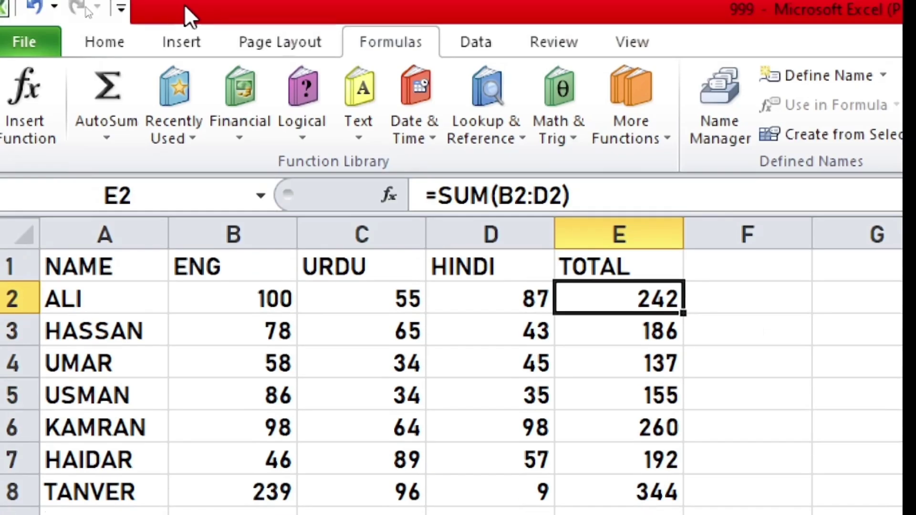
click(275, 396)
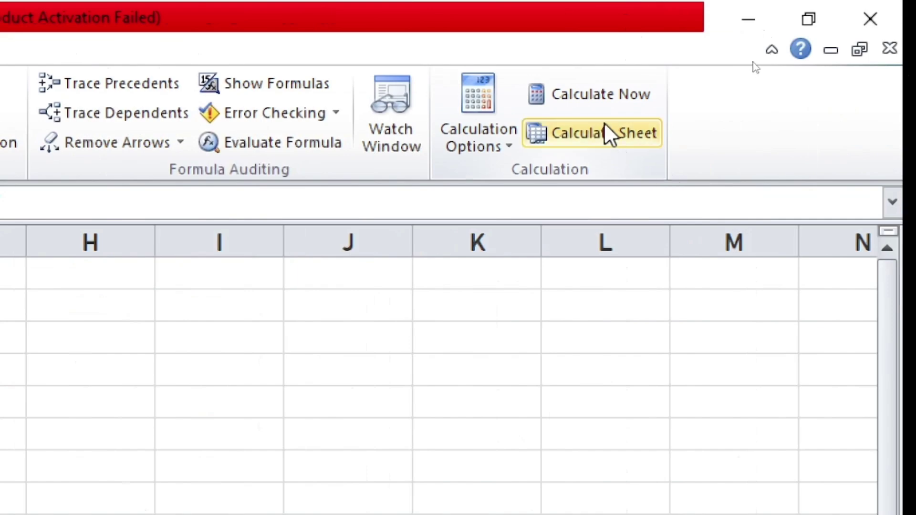
click(606, 134)
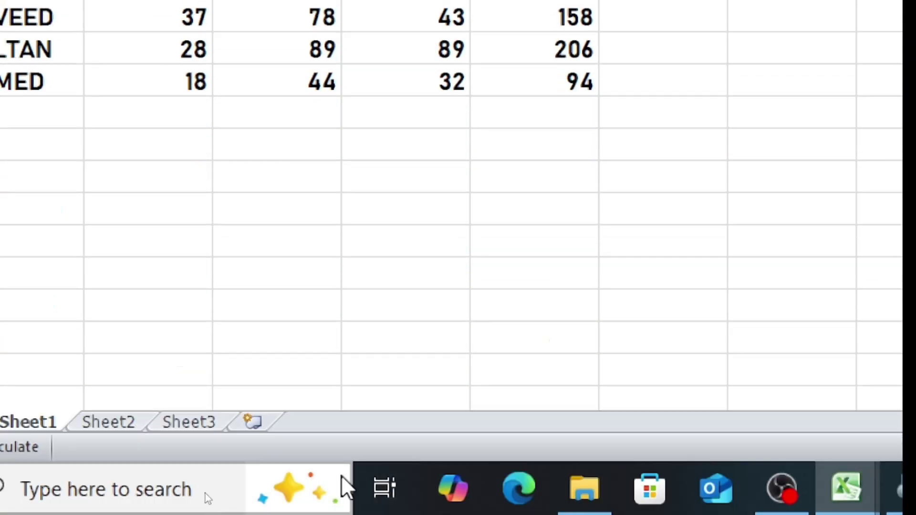
click(92, 423)
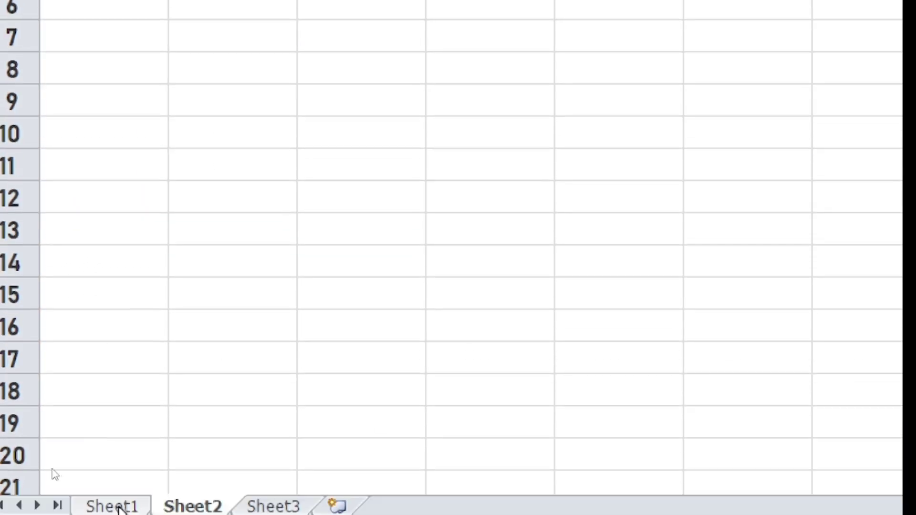
Recalculate the entire workbook from Sheet1 with Calculate Now and check the sum in cell A3 of Sheet2
click(98, 501)
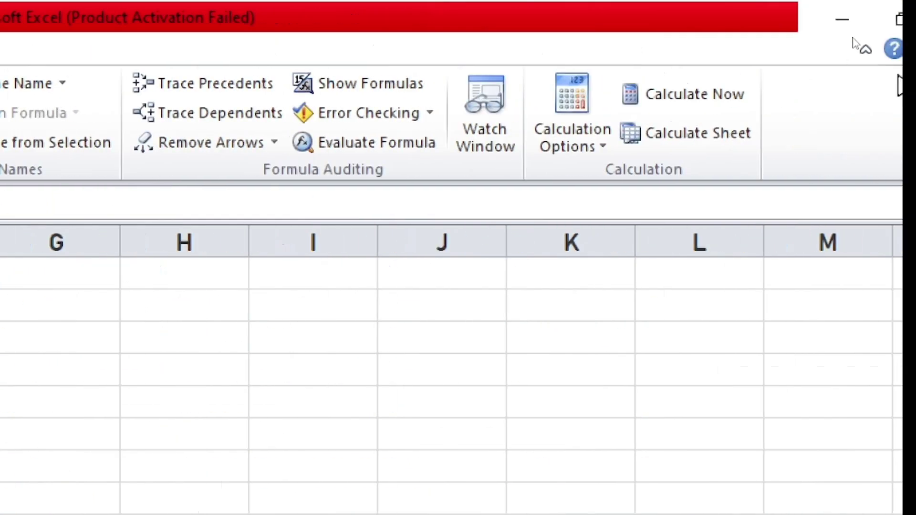
click(733, 105)
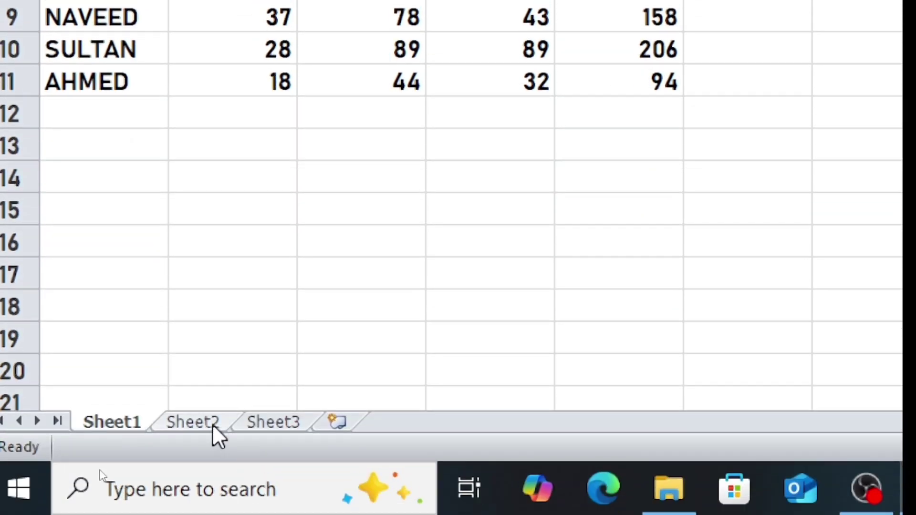
click(213, 424)
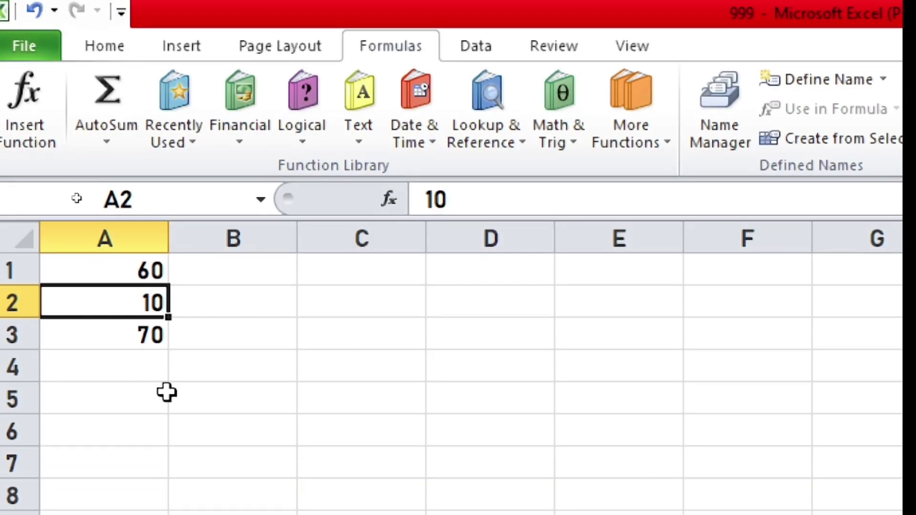
click(157, 343)
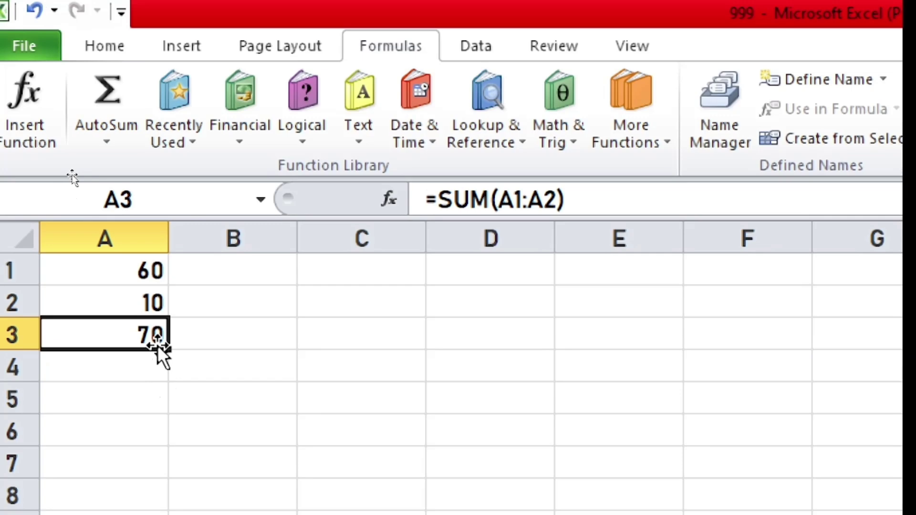